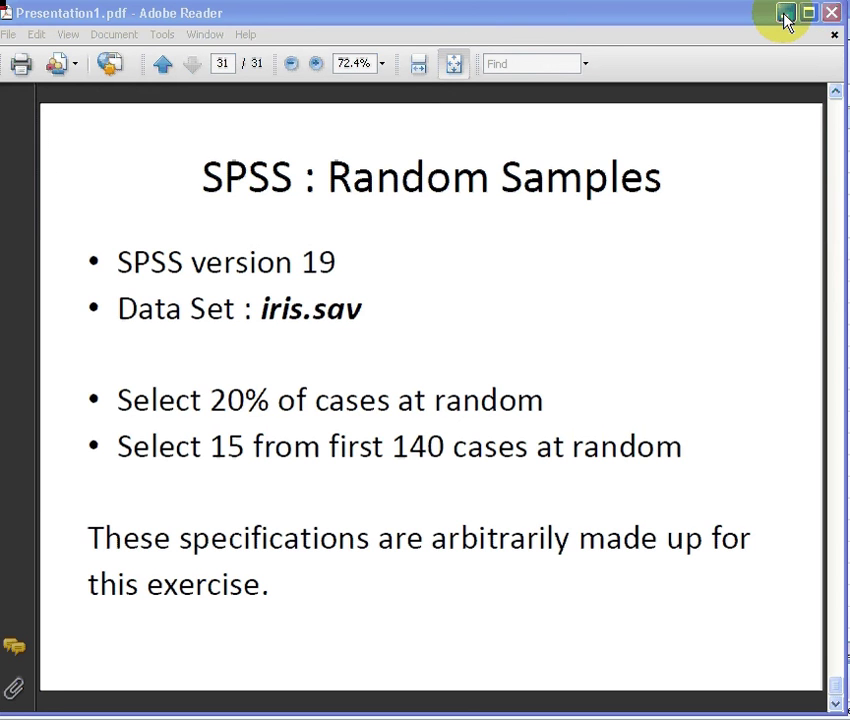
Step: Hide the slides and select the Sepal.Length, Sepal.Width, Petal.Length and Petal.Width columns
left_click(785, 20)
left_click(128, 120)
left_click(182, 121)
left_click(268, 121)
left_click(333, 120)
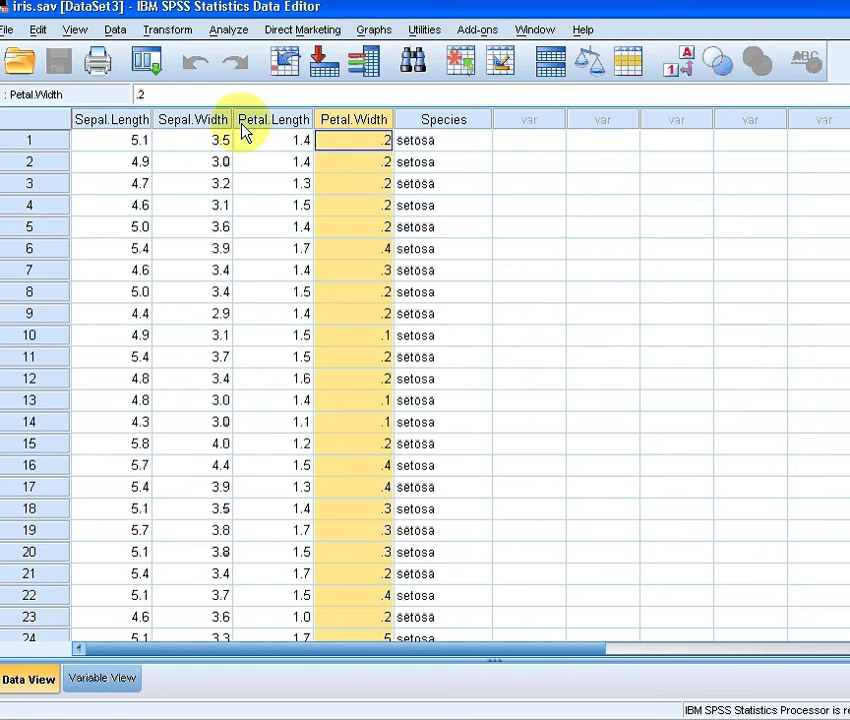
Step: In Select Cases, choose a random sample of approximately 20% of cases
left_click(118, 31)
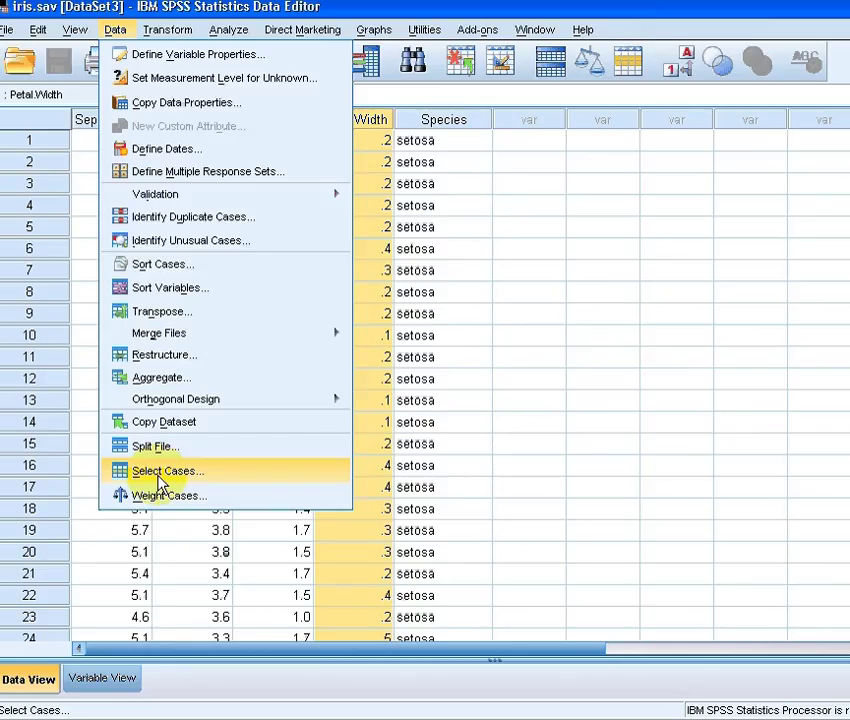
left_click(162, 471)
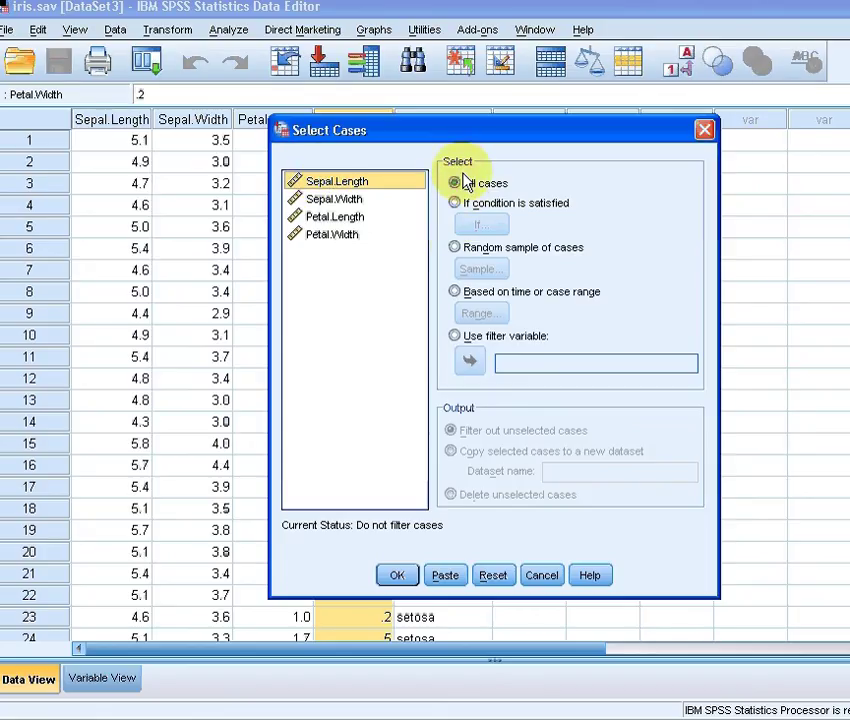
left_click(458, 250)
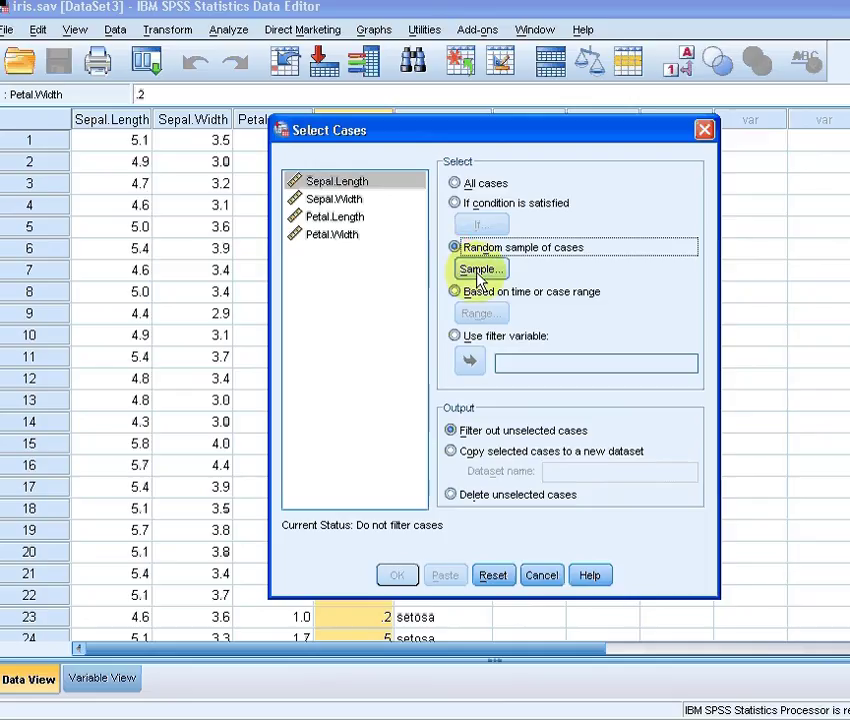
left_click(480, 271)
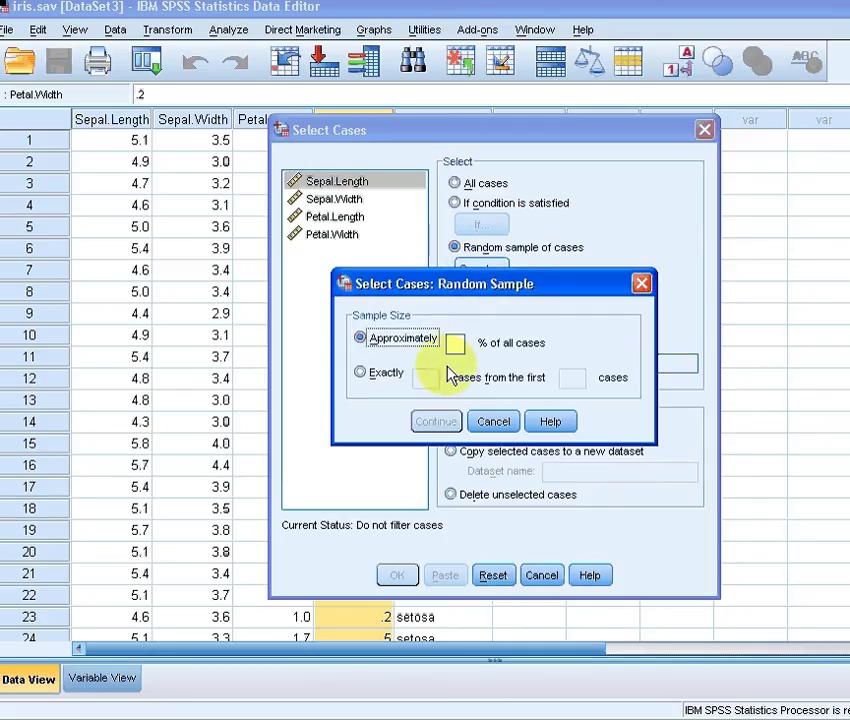
type("20")
left_click(444, 425)
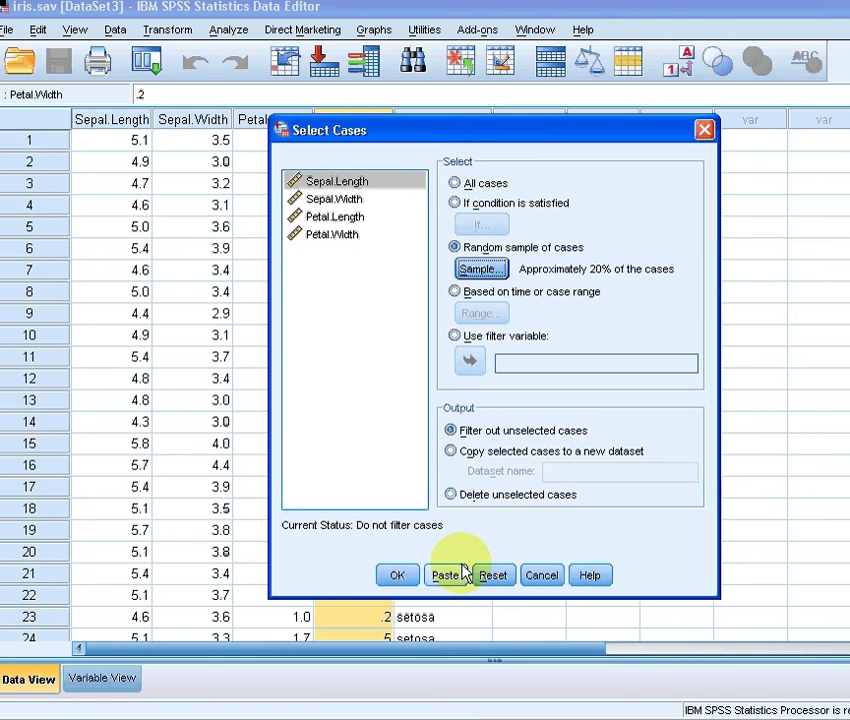
Step: Apply the 20% random selection and return to the iris.sav data editor
left_click(398, 576)
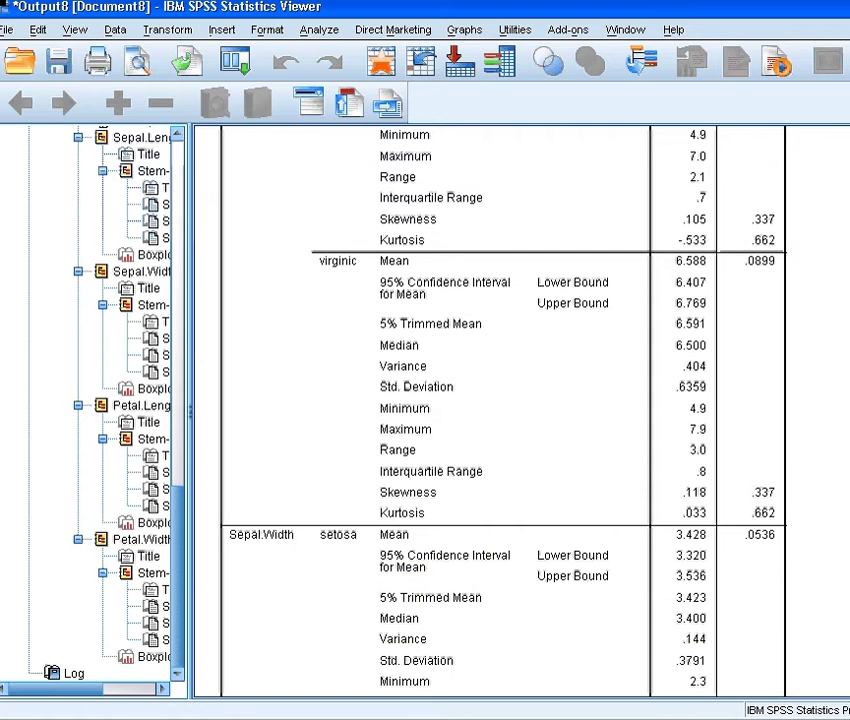
left_click(410, 714)
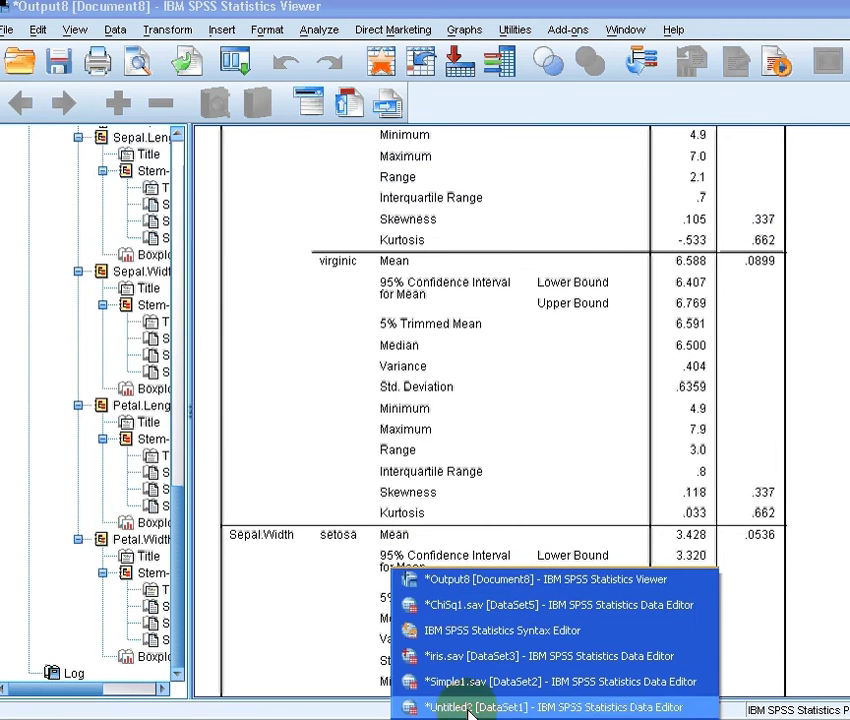
left_click(548, 638)
left_click(500, 656)
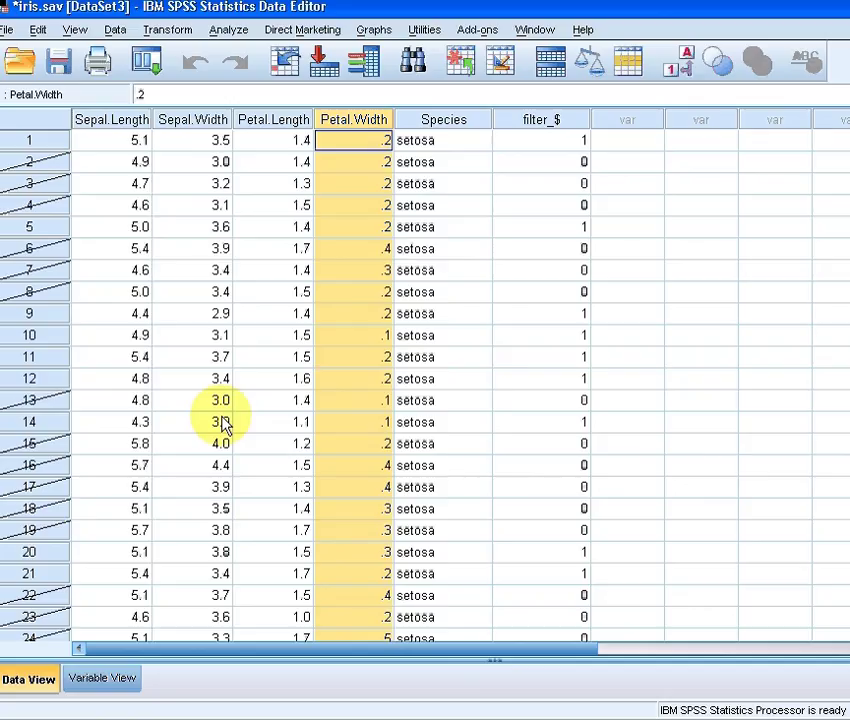
Step: Inspect cases 1, 9–12 and 31–33 and their filter_$ values
left_click(28, 140)
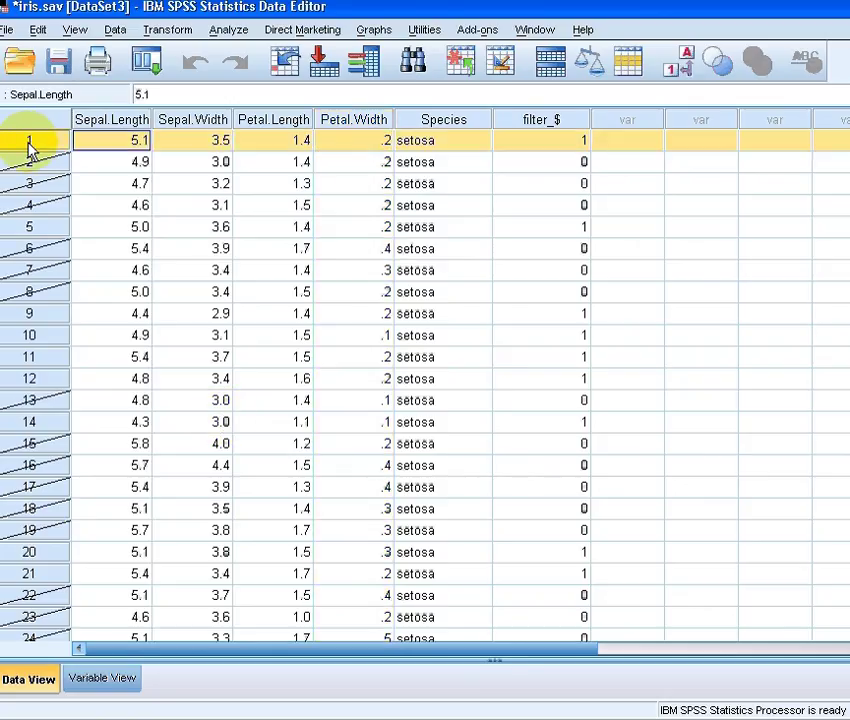
left_click(42, 316)
left_click(44, 336)
left_click(46, 358)
left_click(44, 380)
scroll(82, 385, "down", 1)
scroll(82, 385, "down", 5)
left_click(54, 404)
left_click(52, 426)
left_click(58, 446)
scroll(178, 450, "down", 8)
scroll(178, 452, "down", 11)
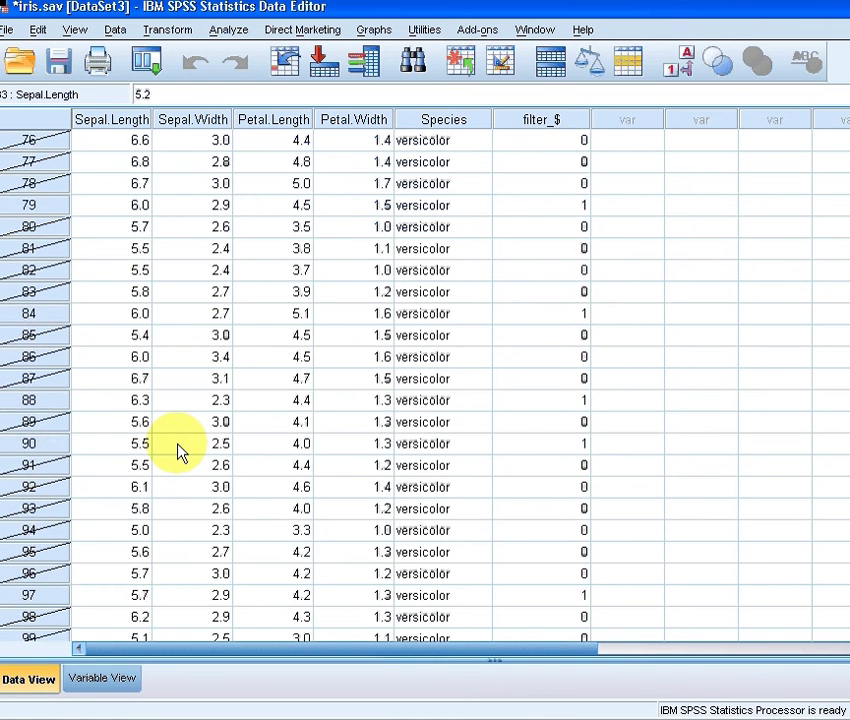
scroll(178, 452, "down", 10)
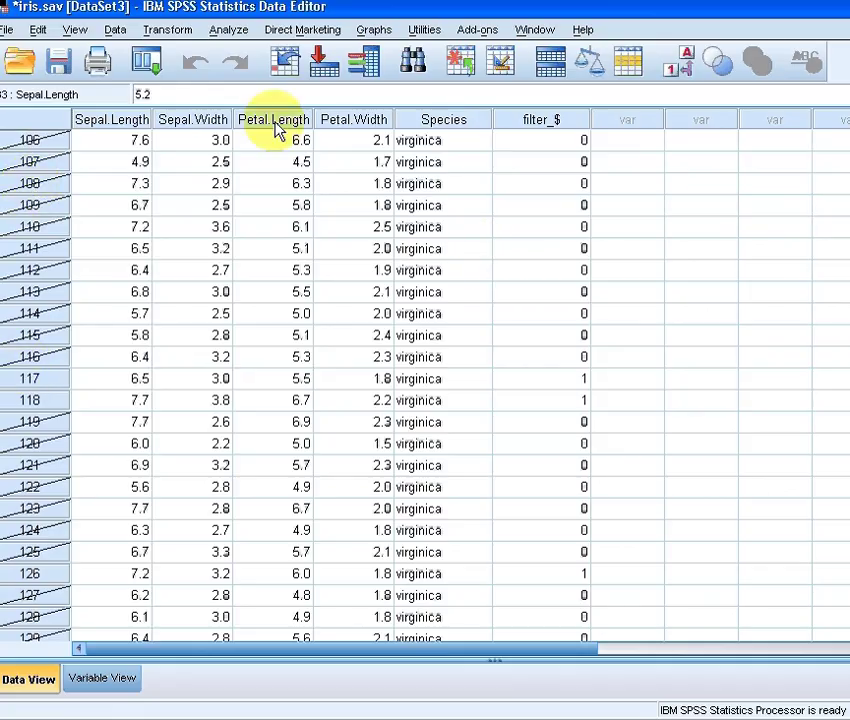
Step: Reset Select Cases to all cases and return to the iris.sav data editor
left_click(116, 31)
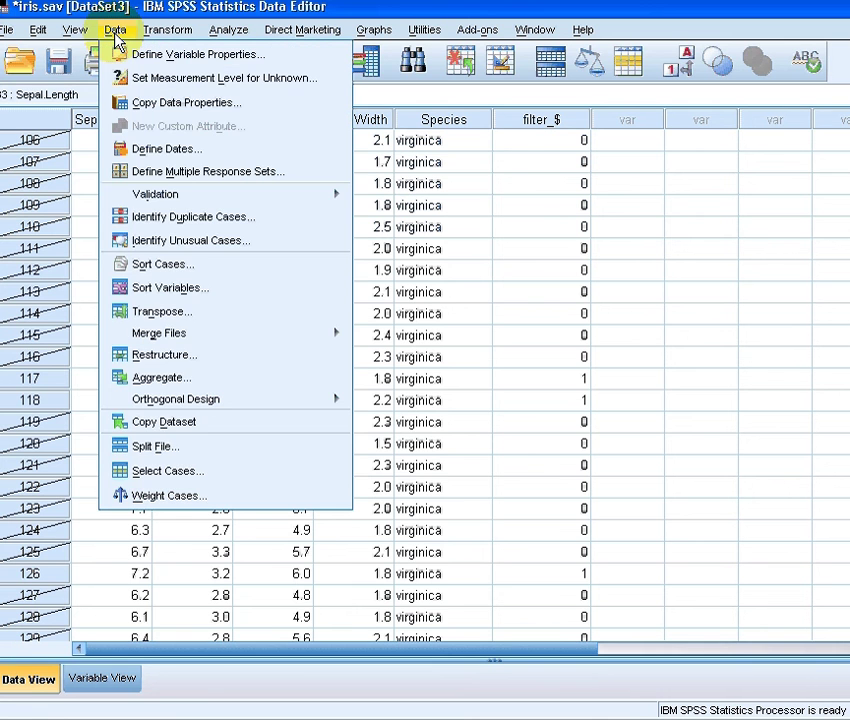
left_click(190, 472)
left_click(472, 186)
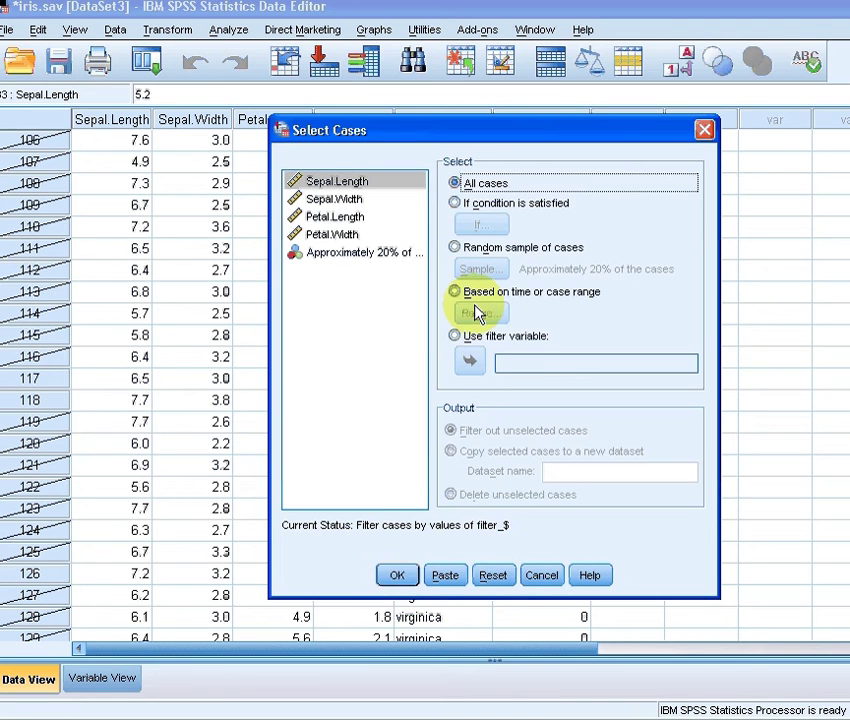
left_click(397, 575)
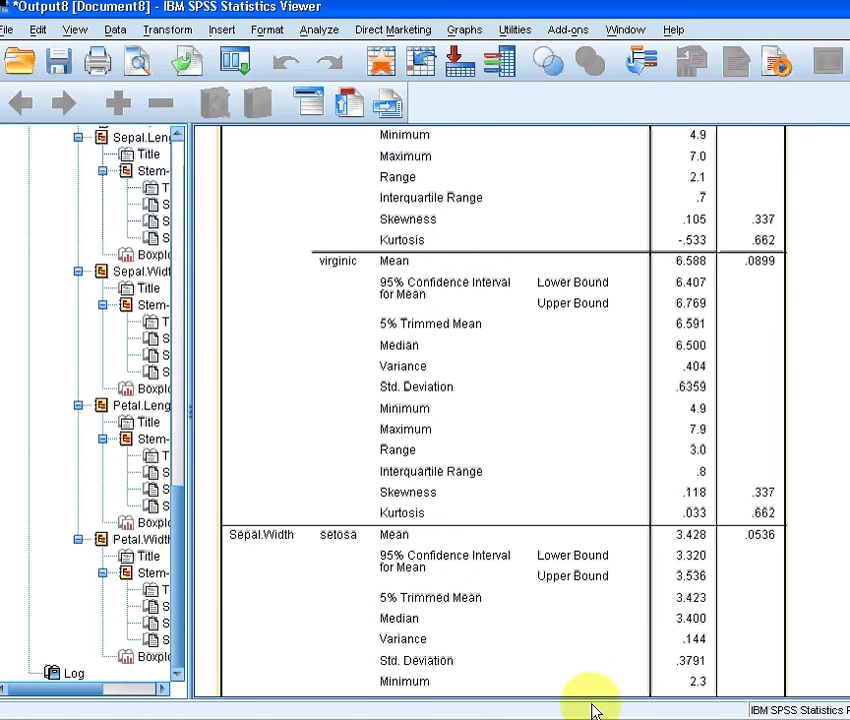
left_click(410, 712)
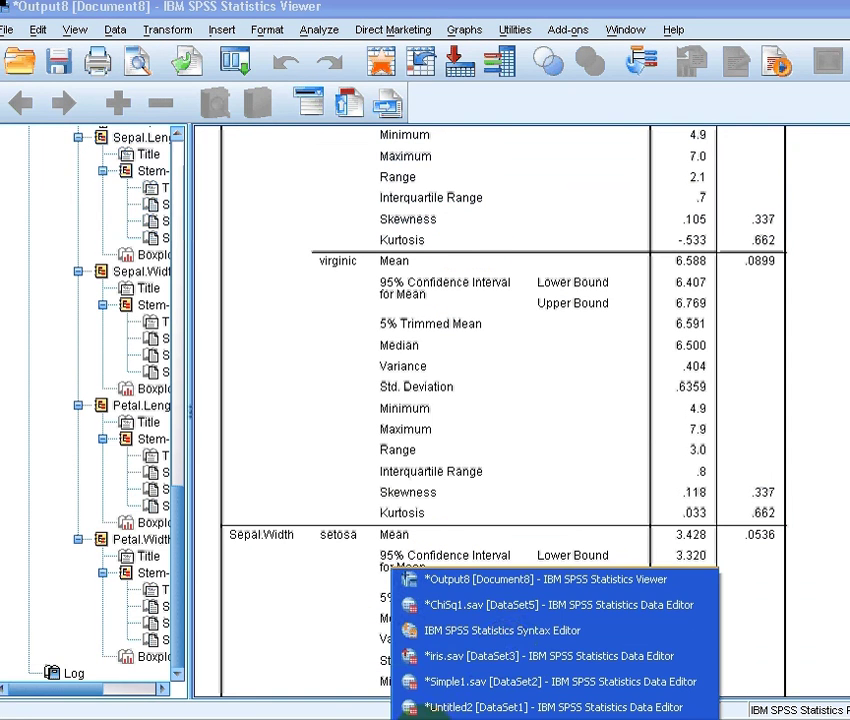
left_click(512, 655)
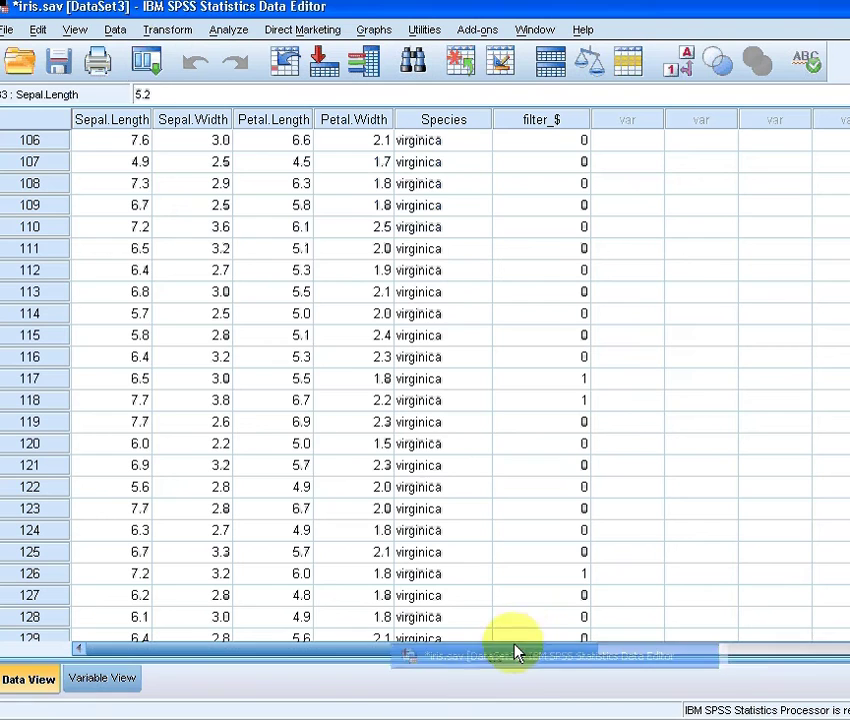
Step: Set a random sample of exactly 15 cases from the first 140 cases
left_click(118, 31)
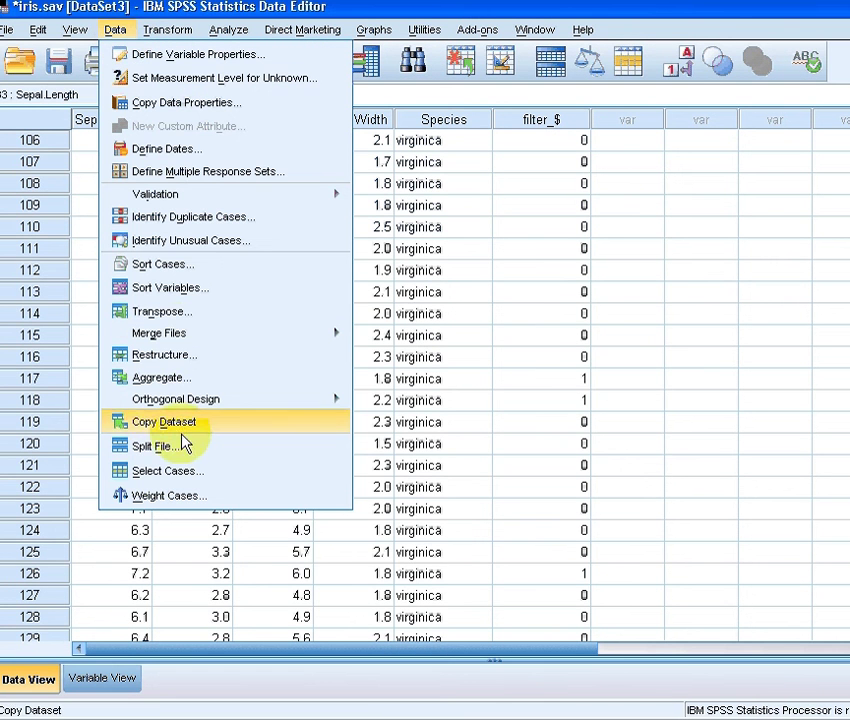
left_click(194, 478)
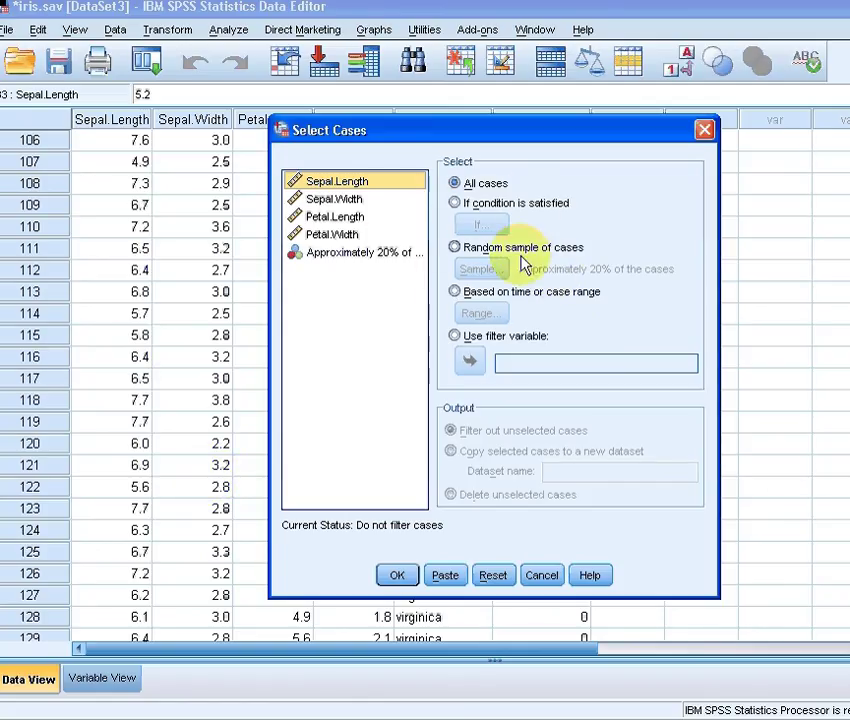
left_click(481, 254)
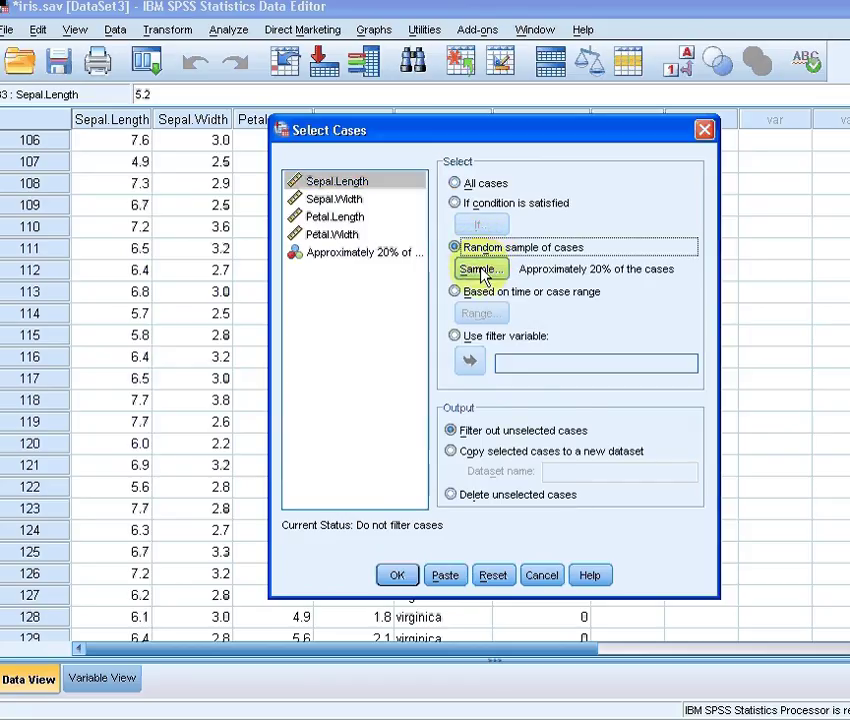
left_click(481, 268)
left_click(359, 373)
type("15")
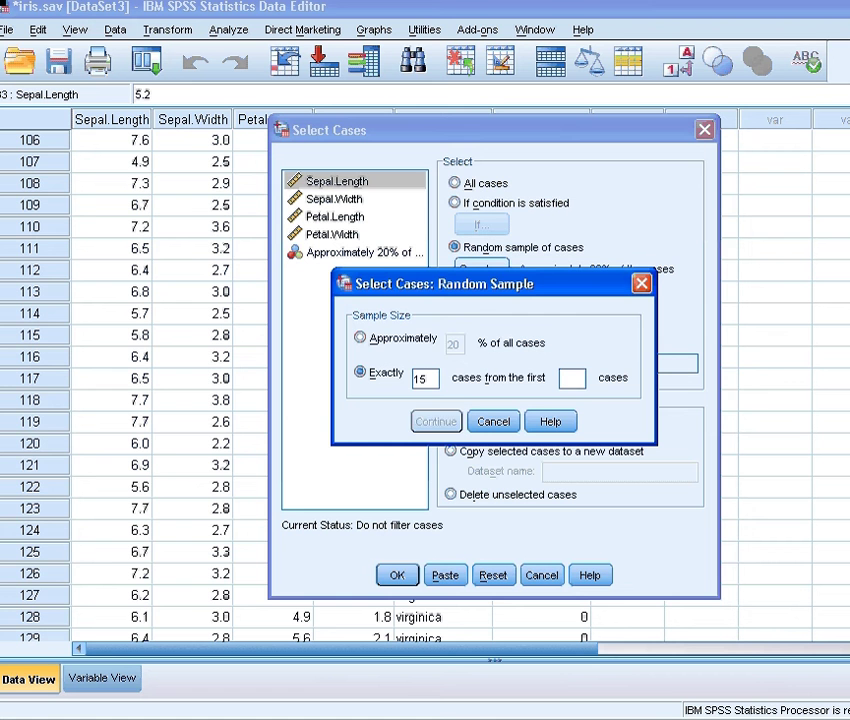
left_click(572, 378)
type("140")
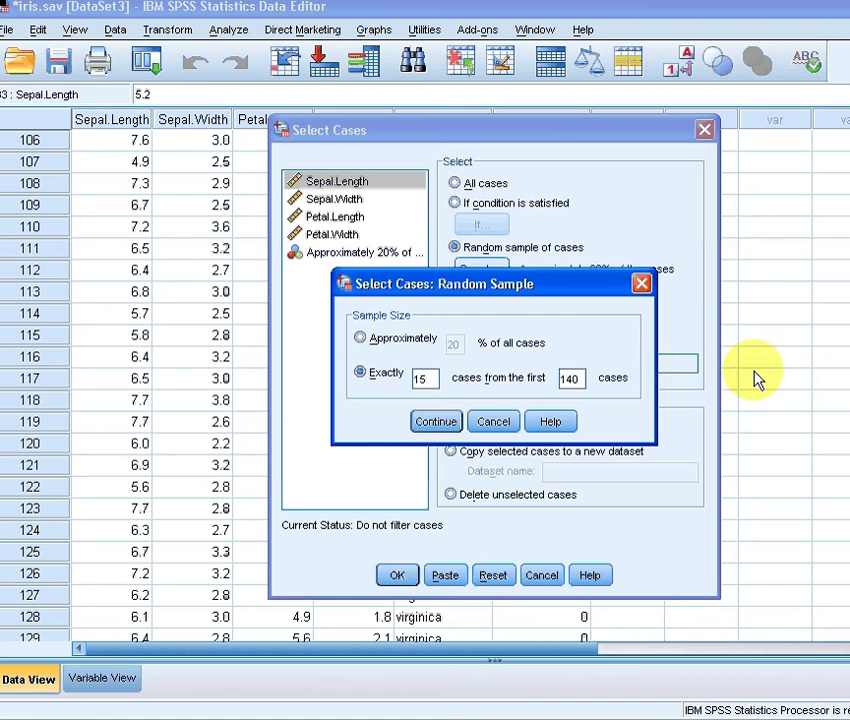
left_click(450, 420)
Step: Apply the 15-of-140 random filter and bring the iris.sav data window forward
left_click(397, 577)
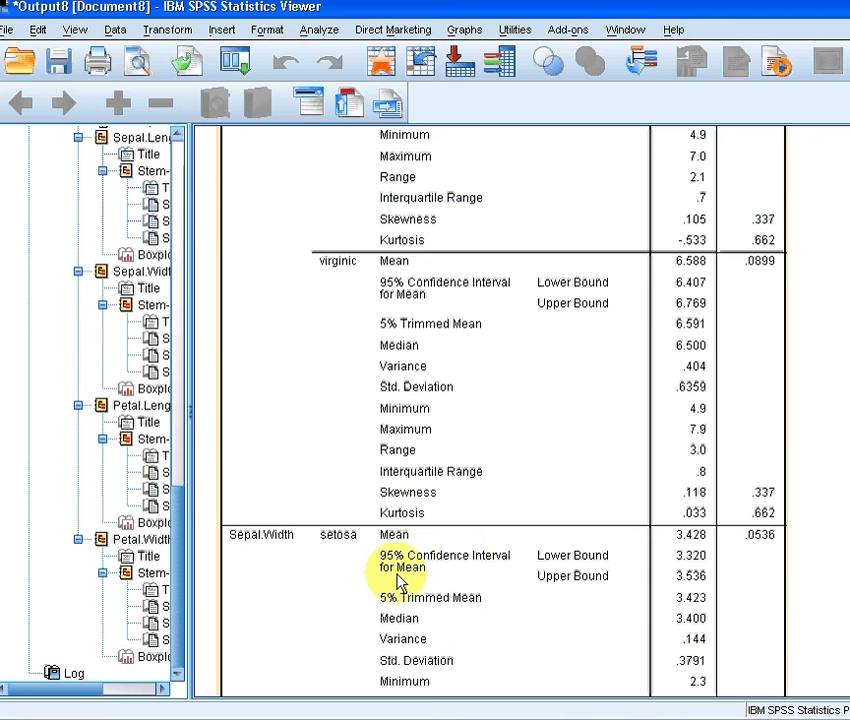
left_click(402, 714)
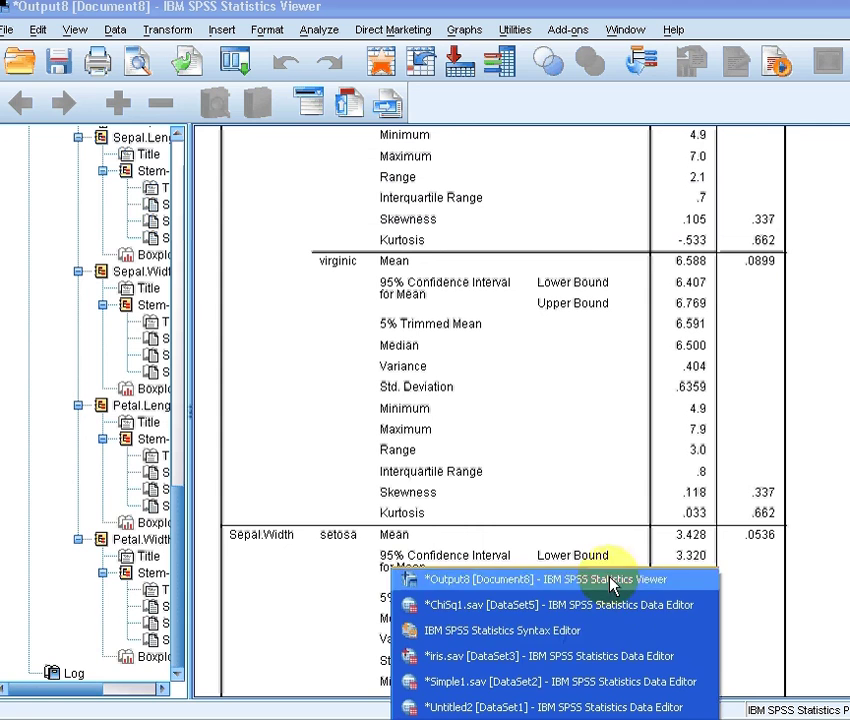
left_click(597, 657)
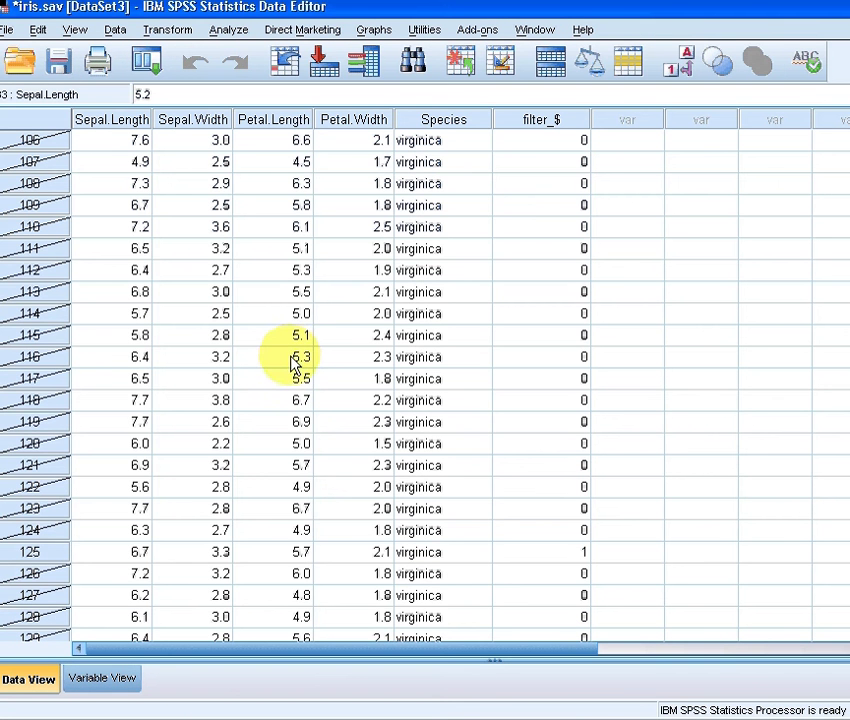
scroll(293, 362, "up", 5)
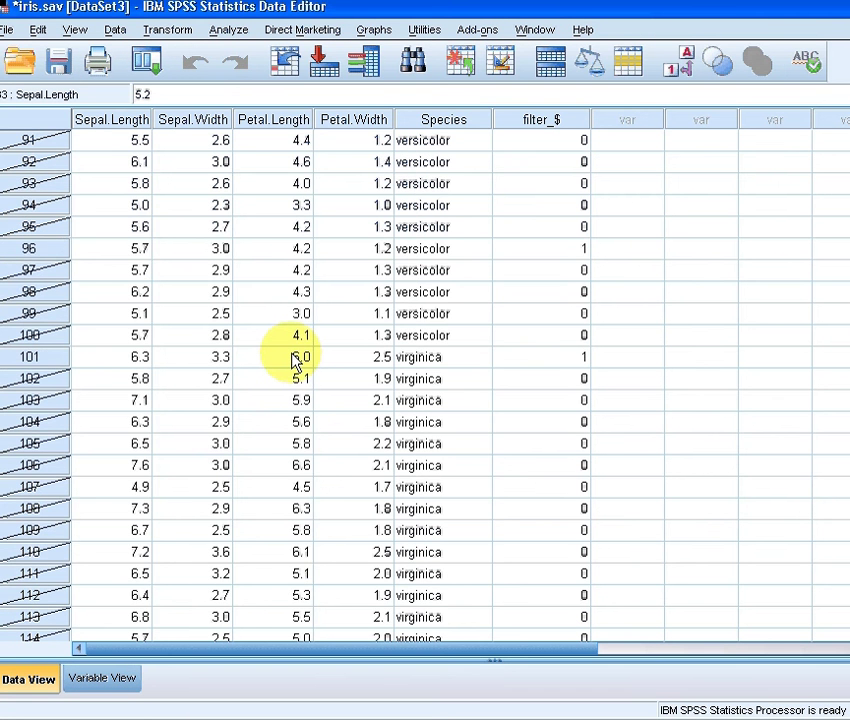
scroll(293, 362, "down", 14)
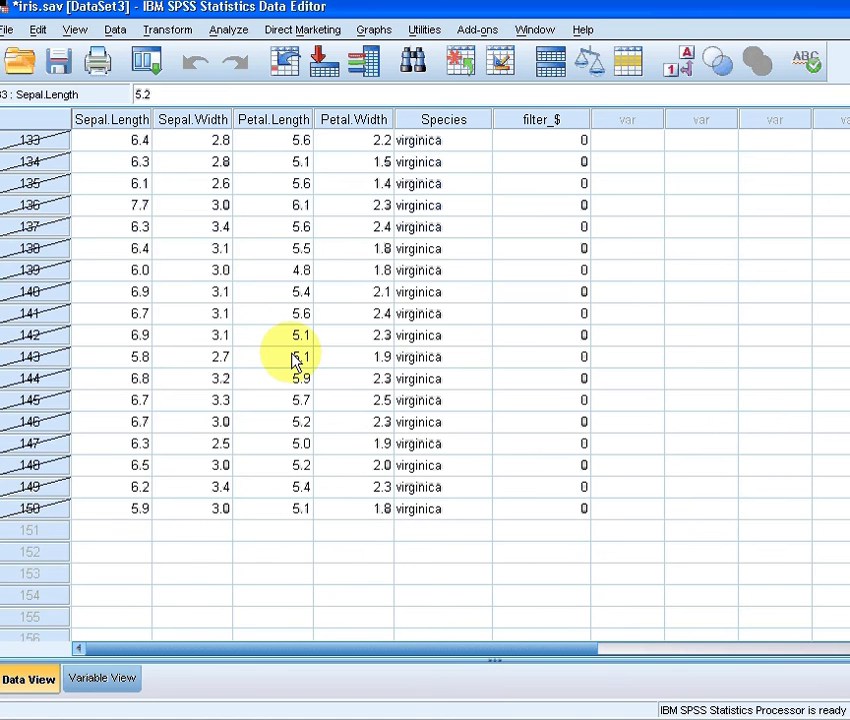
scroll(293, 362, "up", 10)
scroll(293, 362, "up", 20)
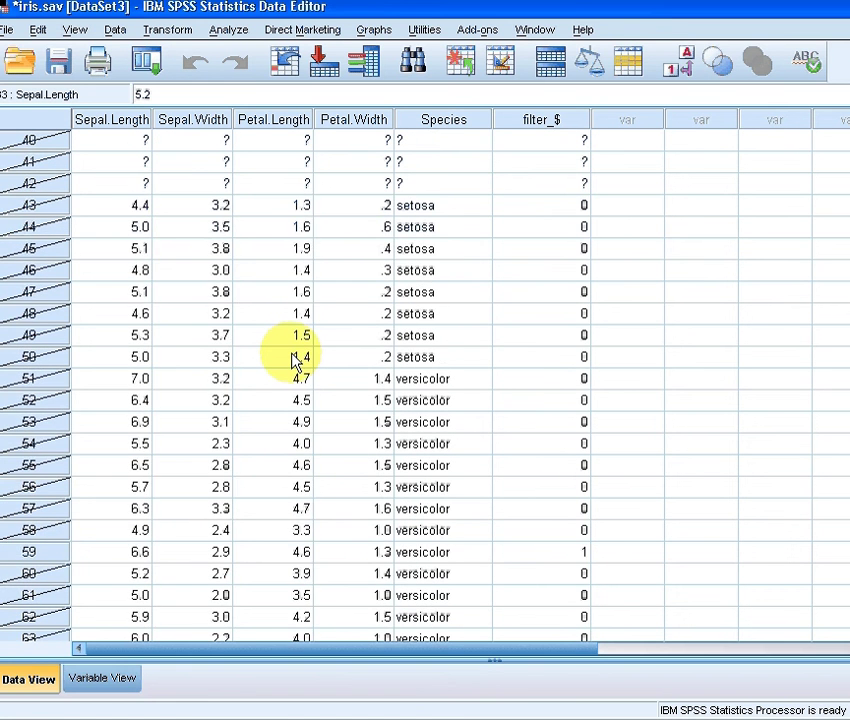
scroll(293, 362, "up", 8)
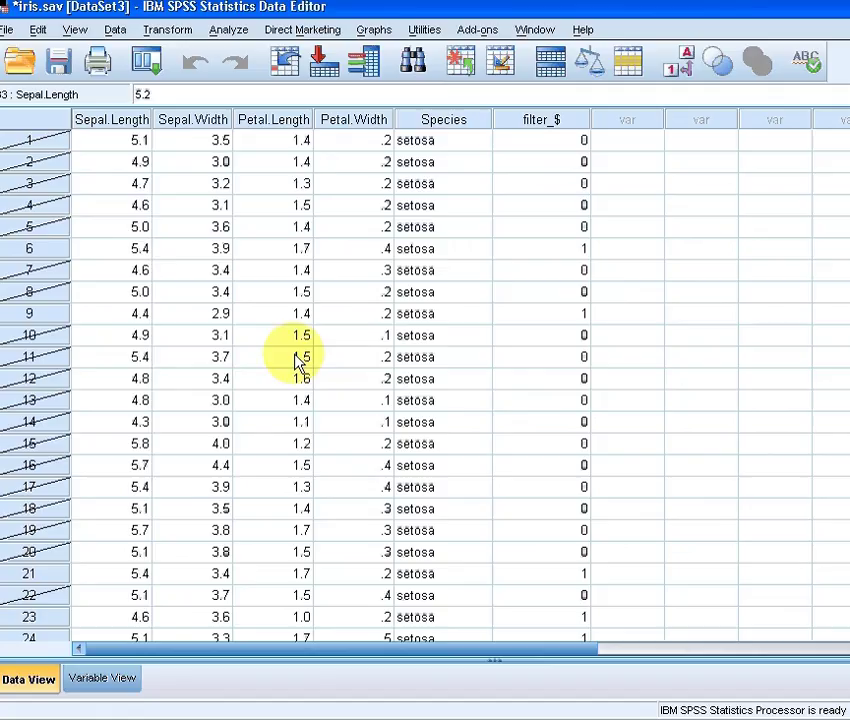
Step: Highlight sampled cases 9, 21, 23, 24, 25, 28 and 30
left_click(30, 318)
scroll(193, 375, "down", 3)
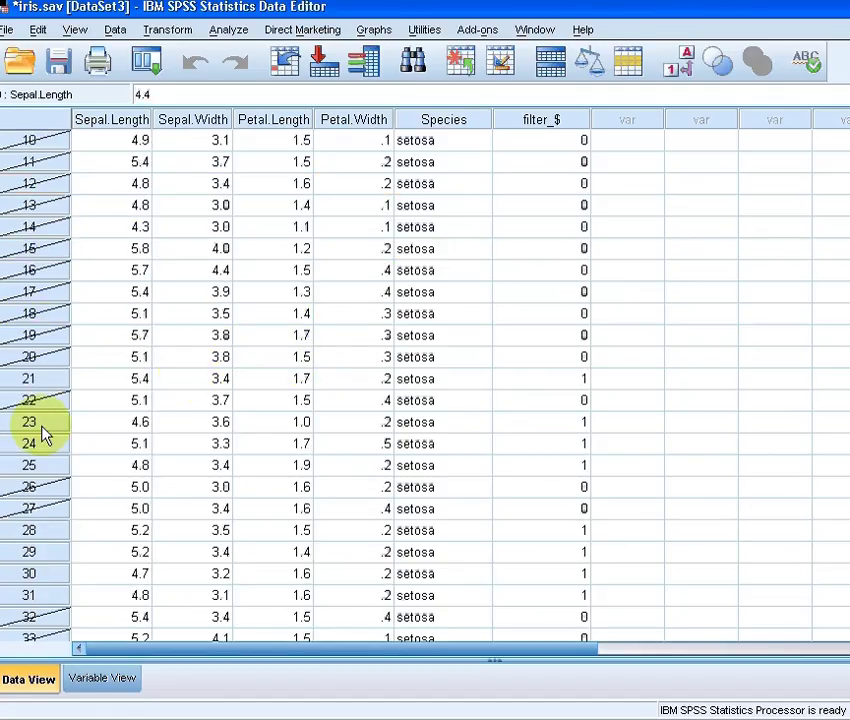
left_click(38, 381)
left_click(42, 424)
left_click(50, 446)
left_click(44, 468)
scroll(70, 450, "down", 2)
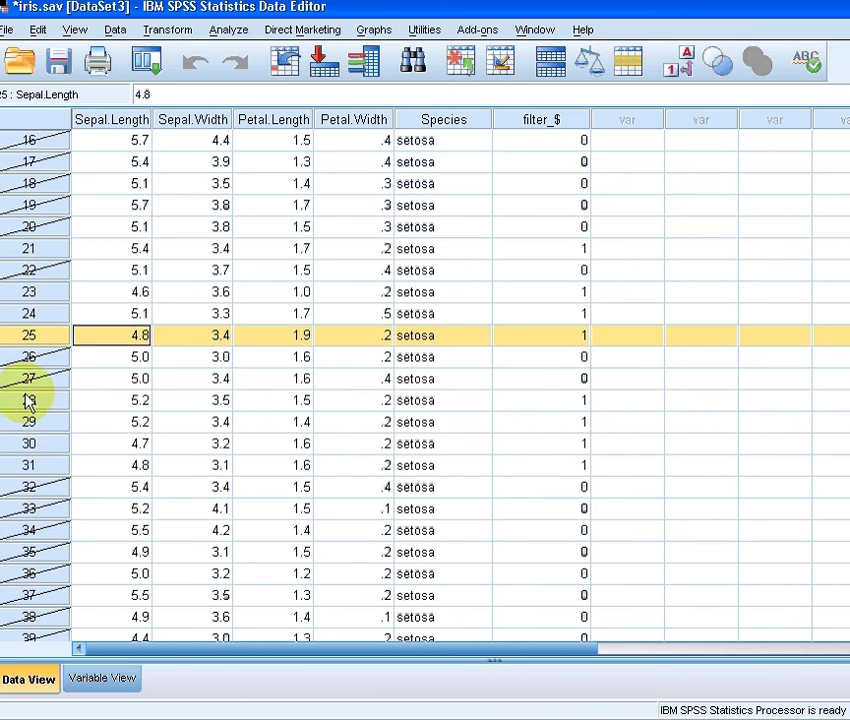
left_click(26, 400)
left_click(45, 443)
Step: Scroll further down and highlight sampled cases 96 and 101
scroll(118, 472, "down", 5)
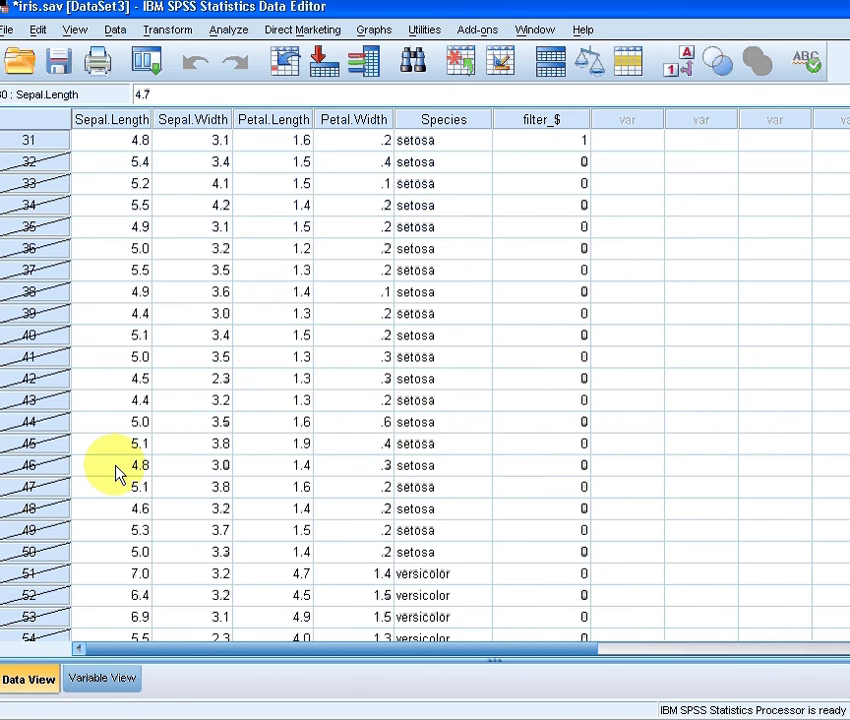
scroll(115, 473, "down", 3)
scroll(116, 472, "down", 9)
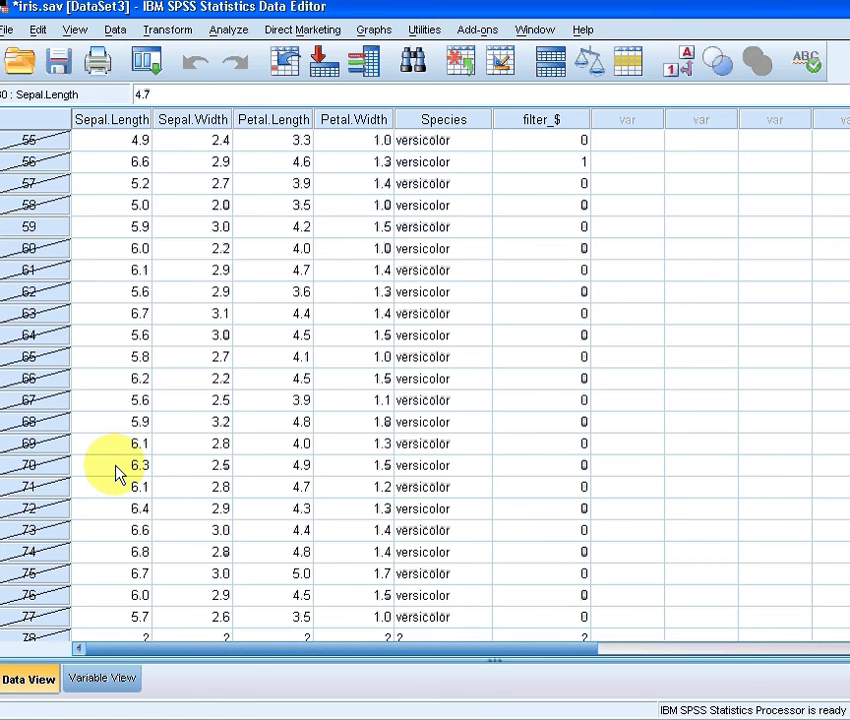
scroll(116, 472, "down", 4)
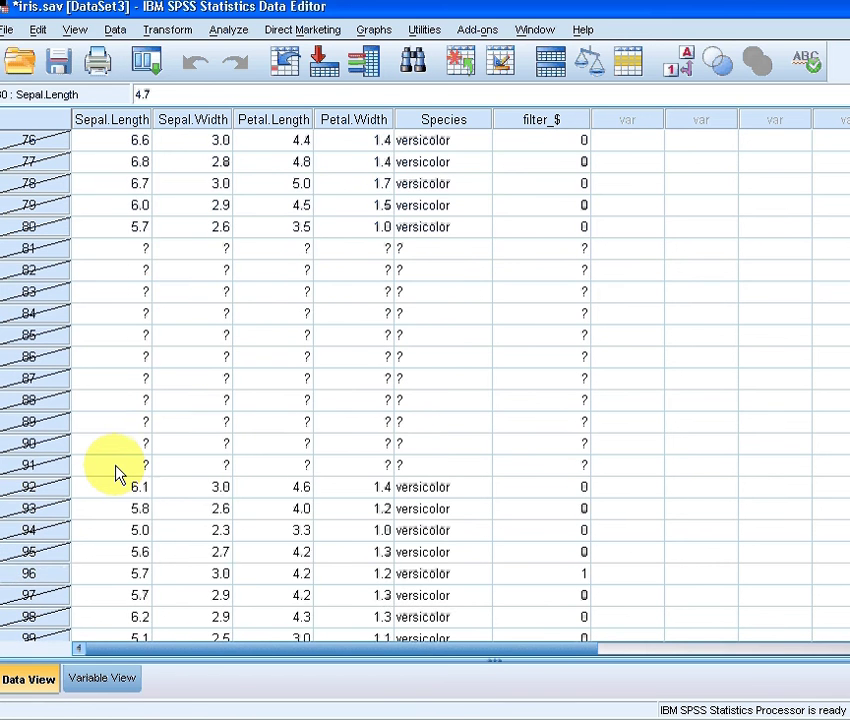
left_click(78, 512)
scroll(434, 512, "down", 2)
left_click(100, 488)
scroll(148, 487, "down", 4)
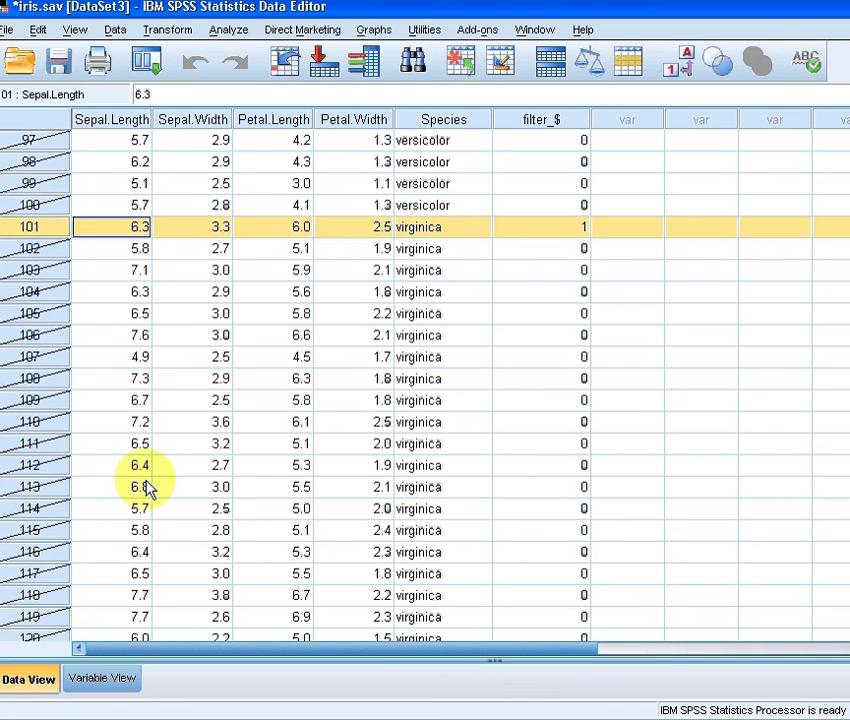
scroll(146, 487, "down", 5)
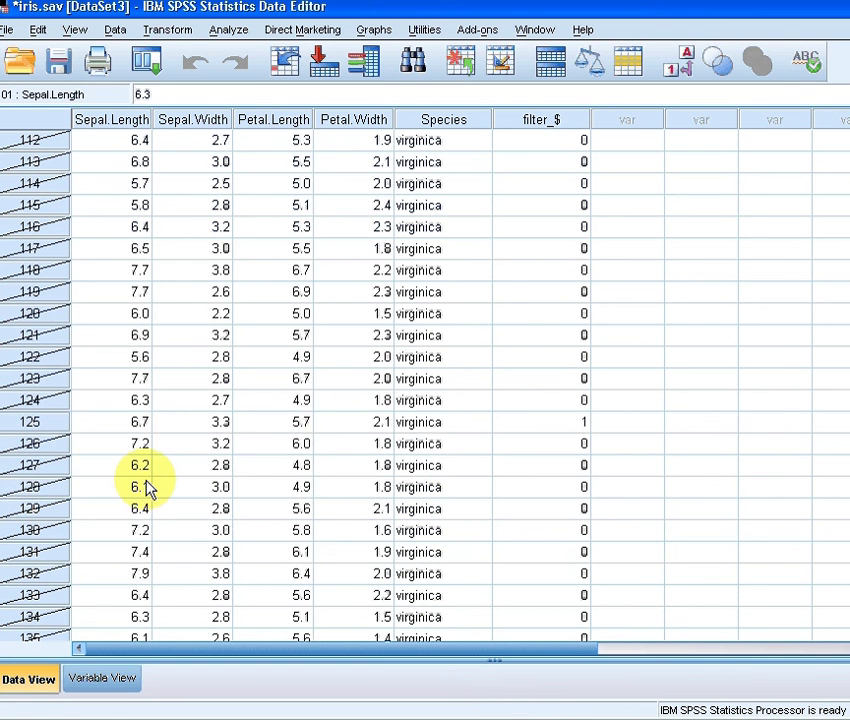
scroll(148, 487, "down", 1)
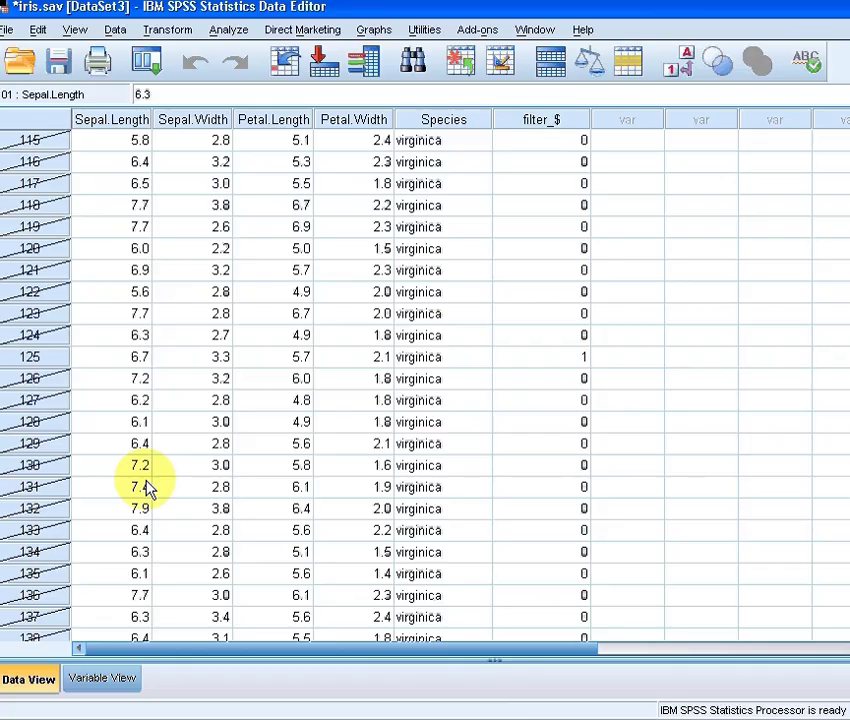